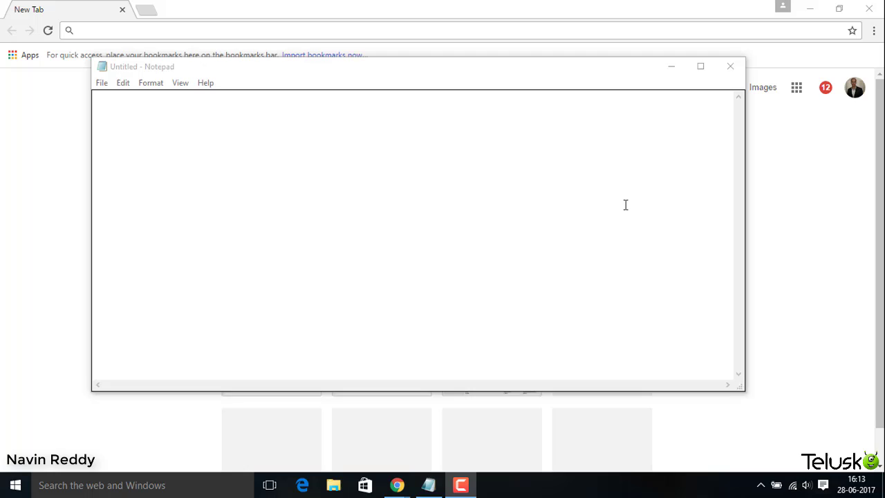
# List Editor, Compiler and Run on three separate lines of the blank note
pyautogui.click(625, 204)
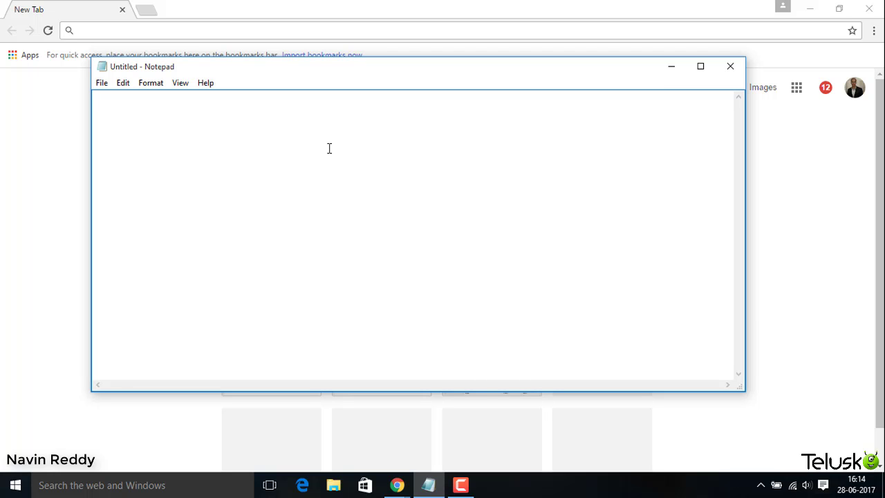
pyautogui.write('Editor')
pyautogui.press('Return')
pyautogui.write('Compiler')
pyautogui.press('Return')
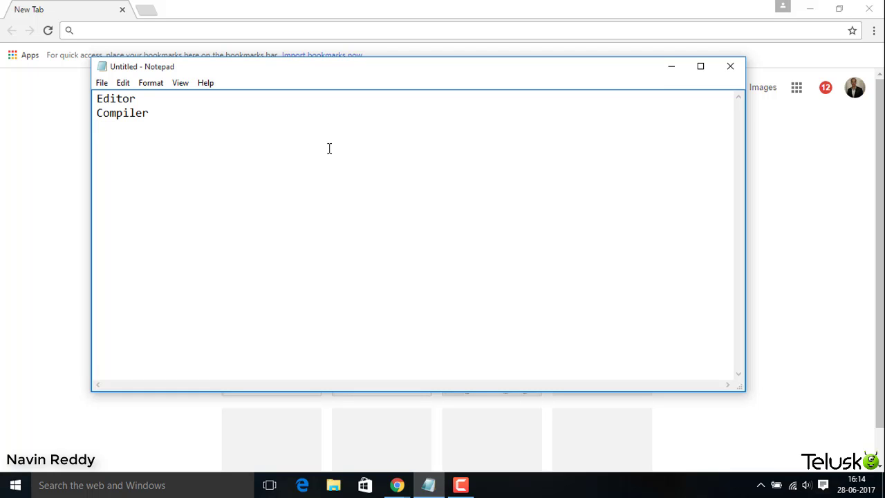
pyautogui.write('I')
pyautogui.press('BackSpace')
pyautogui.write('Run')
# Extend the three lines with "-> Notepad" for Editor, "-> javac" for Compiler and "-> jvm" for Run
pyautogui.click(205, 102)
pyautogui.write('=')
pyautogui.press('BackSpace')
pyautogui.write('-> Notepad Compiler ')
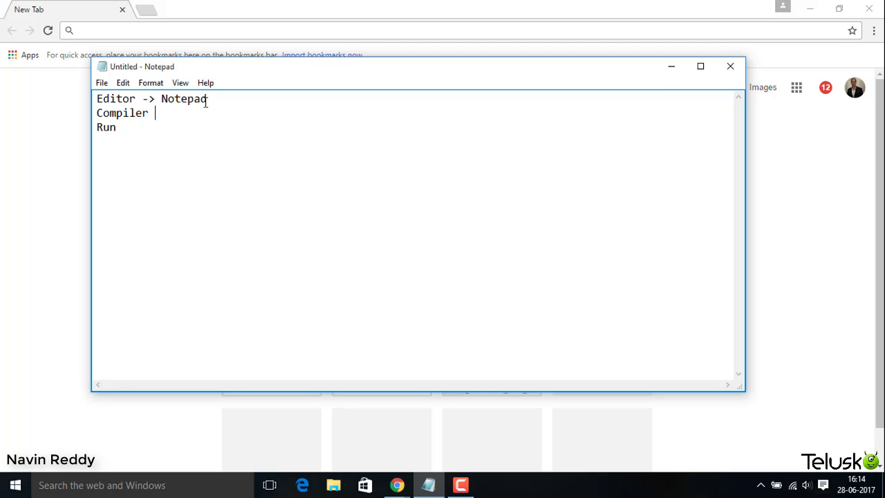
pyautogui.write('-> javac')
pyautogui.hotkey('ctrl', 'End')
pyautogui.write('-> jvm')
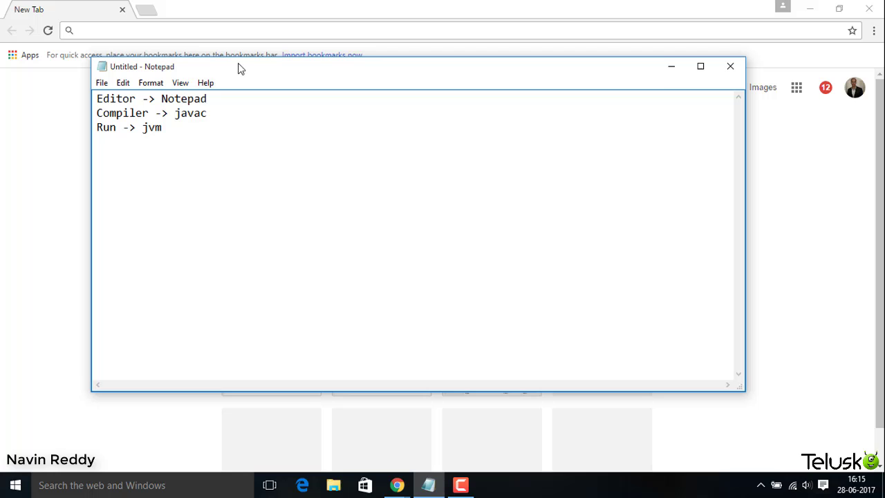
pyautogui.moveTo(233, 98); pyautogui.dragTo(163, 99)
pyautogui.click(203, 125)
pyautogui.moveTo(209, 112); pyautogui.dragTo(142, 128)
pyautogui.click(203, 130)
pyautogui.doubleClick(162, 129)
pyautogui.moveTo(207, 116); pyautogui.dragTo(145, 128)
pyautogui.moveTo(211, 114); pyautogui.dragTo(170, 114)
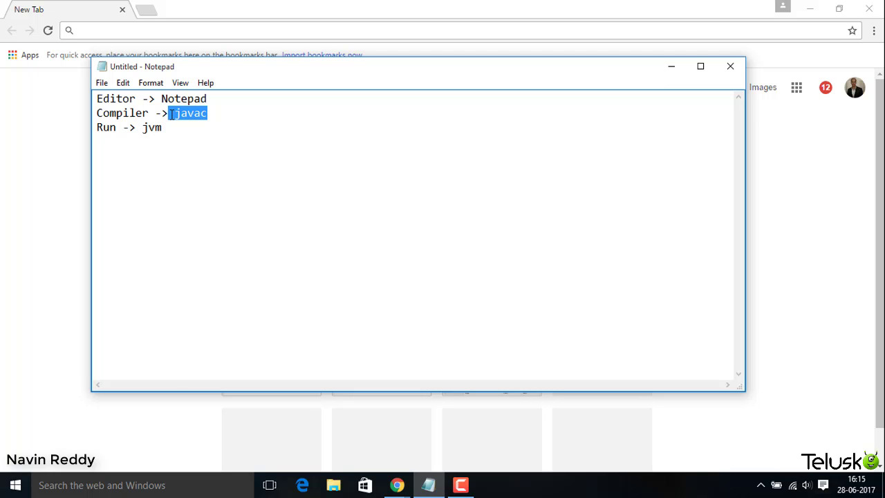
pyautogui.moveTo(163, 128); pyautogui.dragTo(142, 127)
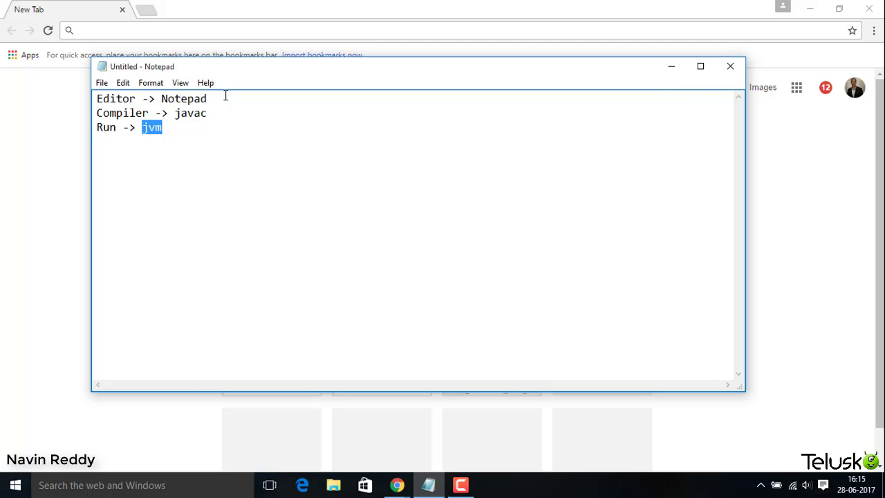
# Append "-> jdk 1.8" to the Compiler line
pyautogui.click(238, 118)
pyautogui.write('-> jdk 1.8')
pyautogui.moveTo(302, 113); pyautogui.dragTo(233, 120)
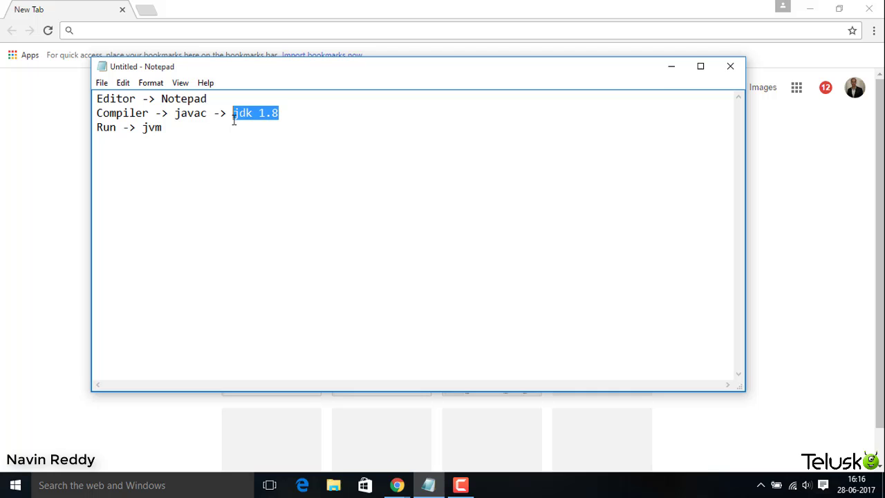
pyautogui.moveTo(291, 150); pyautogui.dragTo(89, 84)
# Add the line "IDE -> Eclispe netbeans" below the Run line, separated by a blank line
pyautogui.click(196, 133)
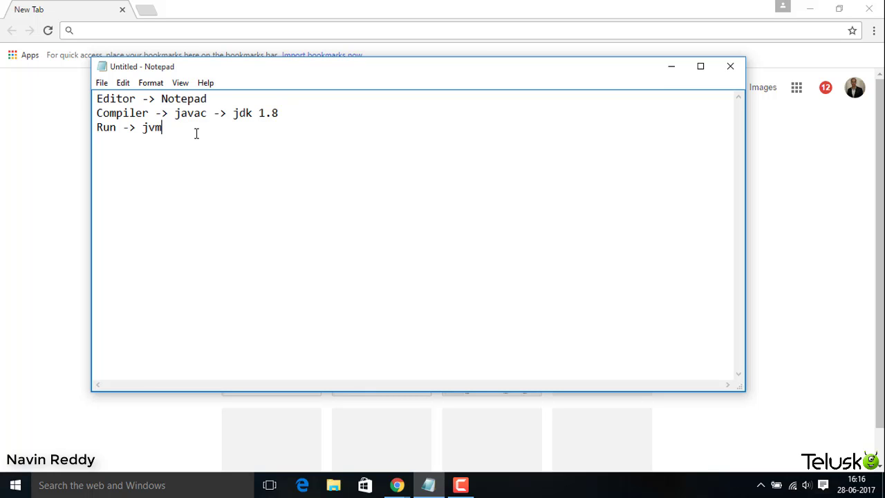
pyautogui.press('Return')
pyautogui.press('Return')
pyautogui.press('Return')
pyautogui.write('IDE')
pyautogui.write('-> Eclisep')
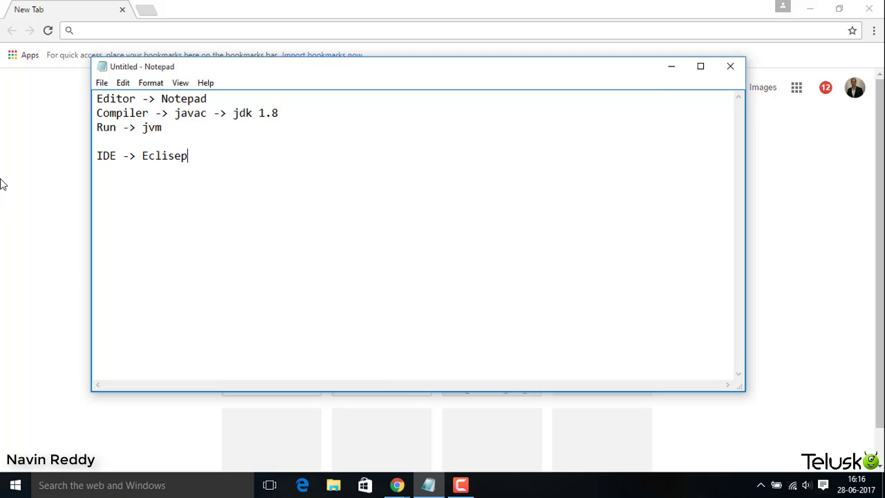
pyautogui.press('BackSpace')
pyautogui.press('BackSpace')
pyautogui.write('pe netbeans')
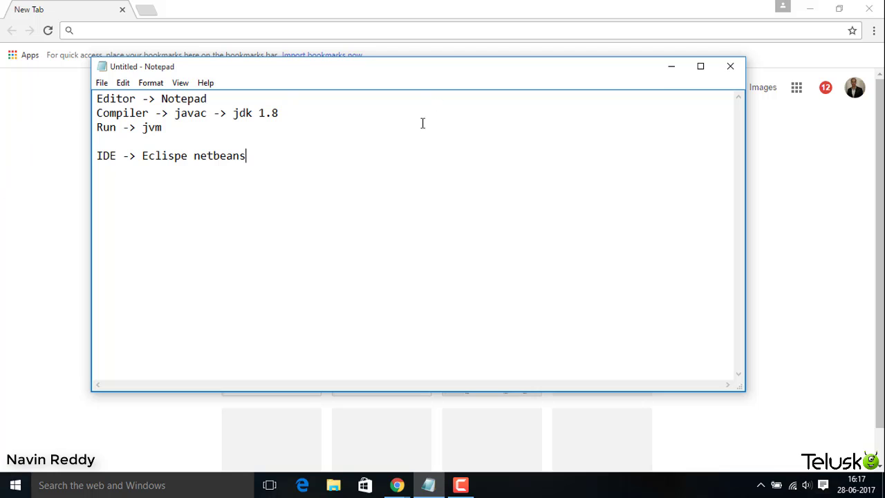
# Delete the IDE line from the note
pyautogui.moveTo(259, 157); pyautogui.dragTo(17, 156)
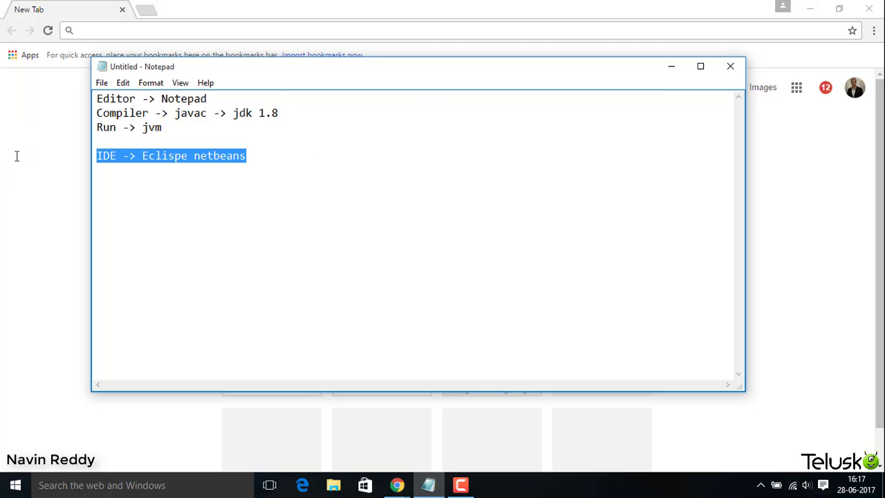
pyautogui.press('BackSpace')
pyautogui.moveTo(316, 114); pyautogui.dragTo(225, 115)
# Switch to Chrome and search the web for "jdk 8 download"
pyautogui.click(159, 30)
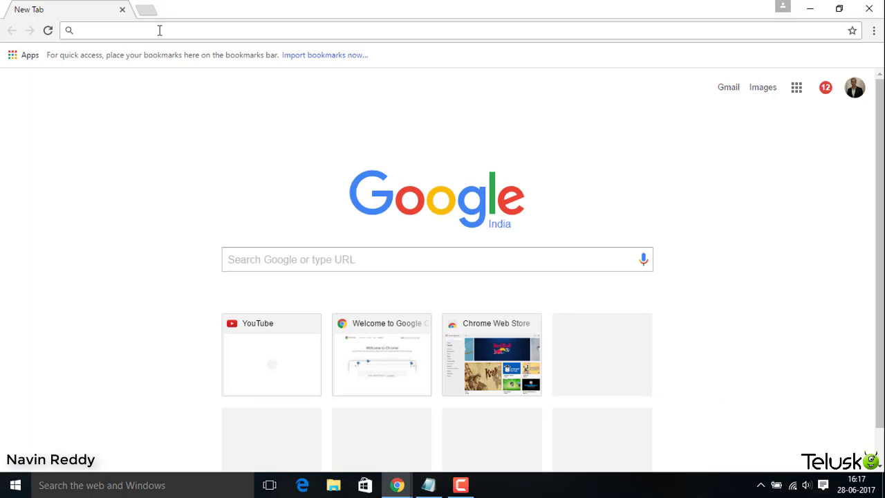
pyautogui.write('dj')
pyautogui.press('BackSpace')
pyautogui.press('BackSpace')
pyautogui.write('j')
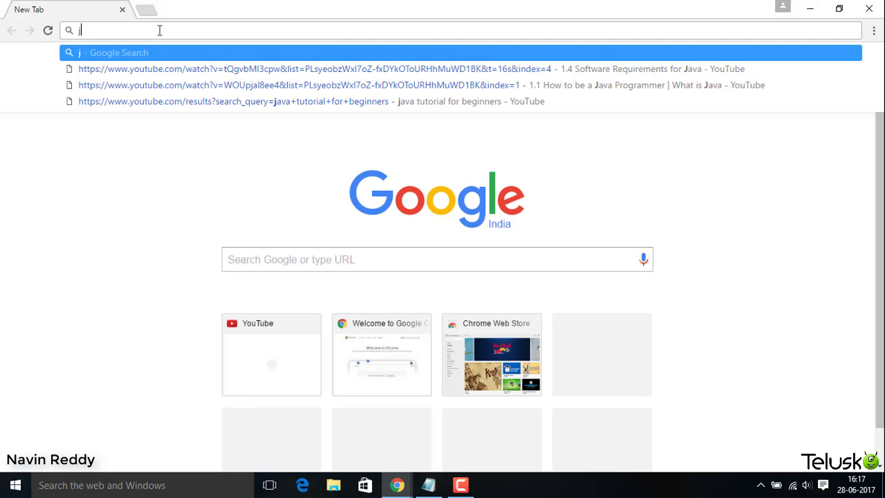
pyautogui.write('dk 8 download')
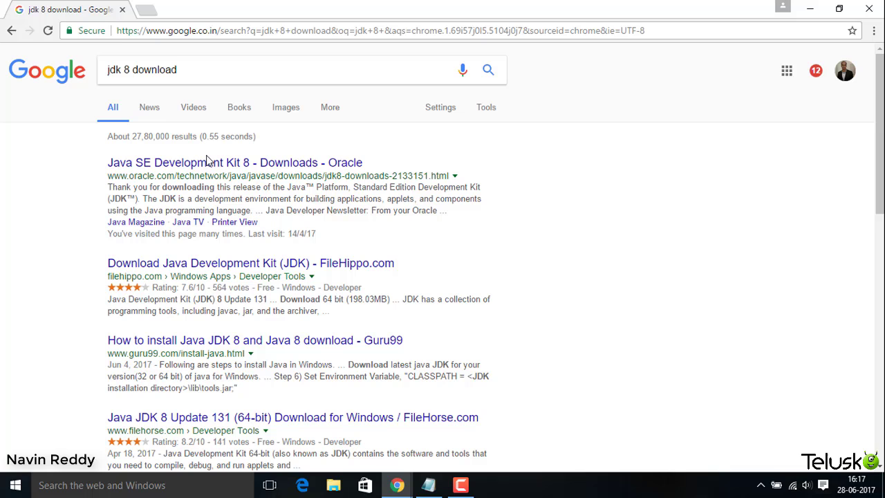
# Open Oracle's Java SE Development Kit 8 downloads page and review the Windows x64 and Mac OS X entries for 8u131
pyautogui.click(207, 170)
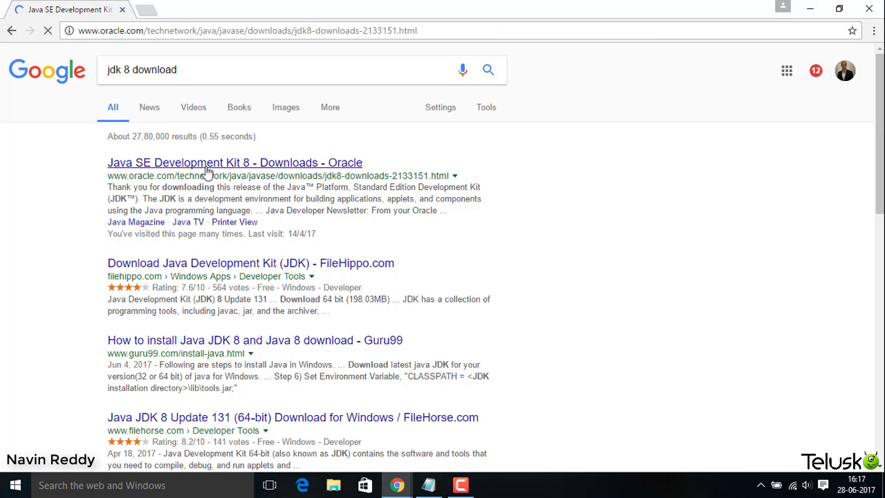
pyautogui.scroll(-1, 495, 247)
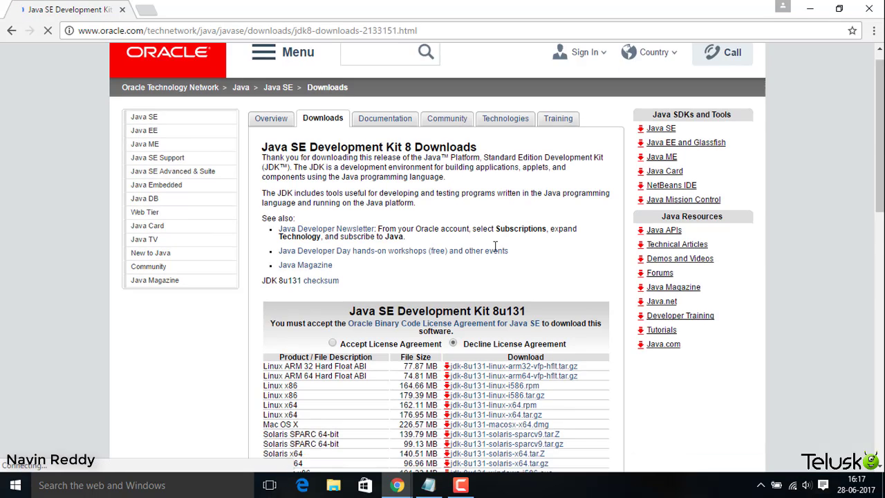
pyautogui.scroll(-3, 495, 247)
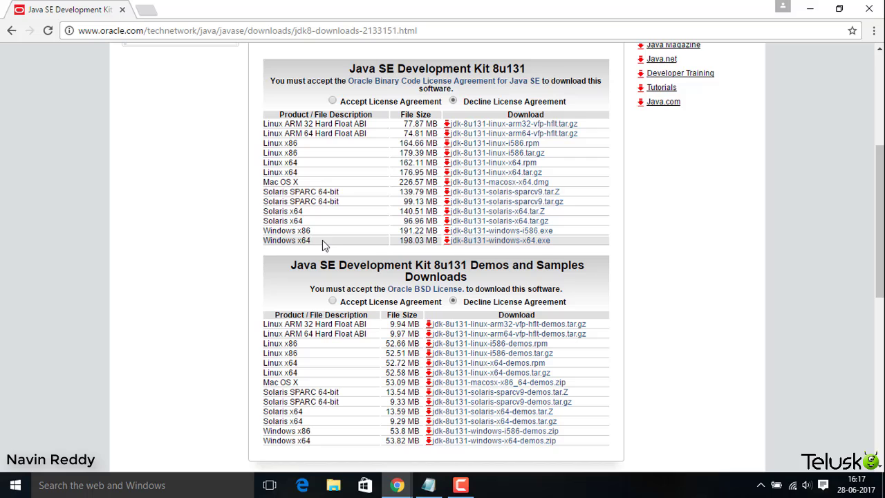
pyautogui.moveTo(558, 242); pyautogui.dragTo(322, 240)
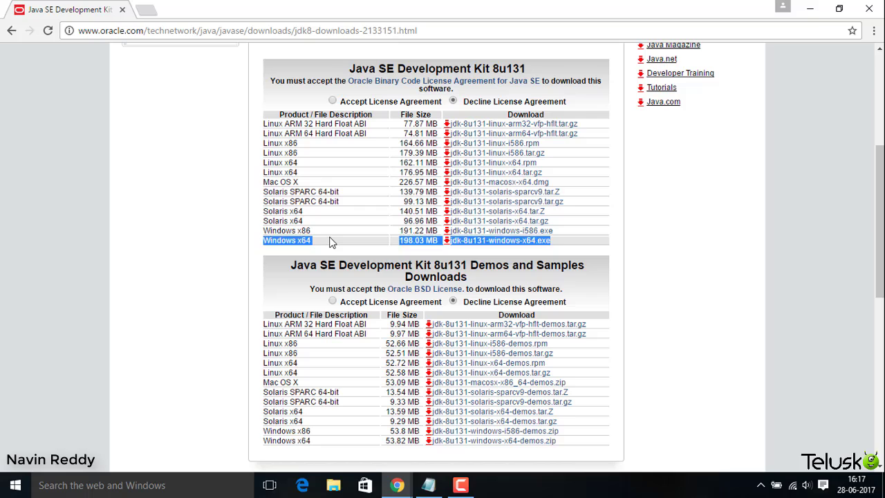
pyautogui.click(329, 241)
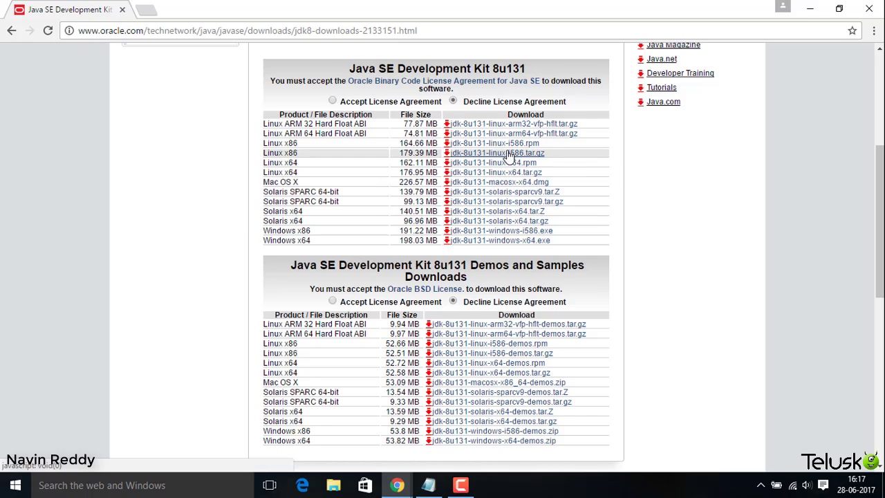
pyautogui.moveTo(254, 178); pyautogui.dragTo(379, 186)
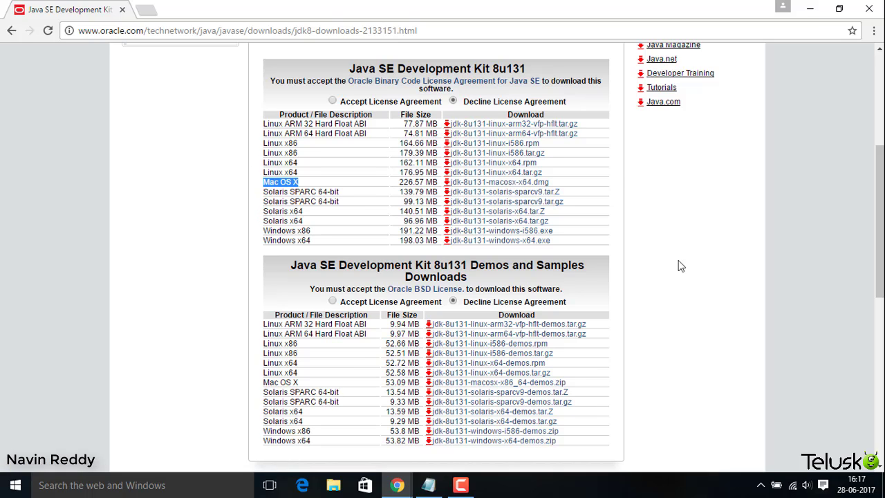
pyautogui.click(732, 283)
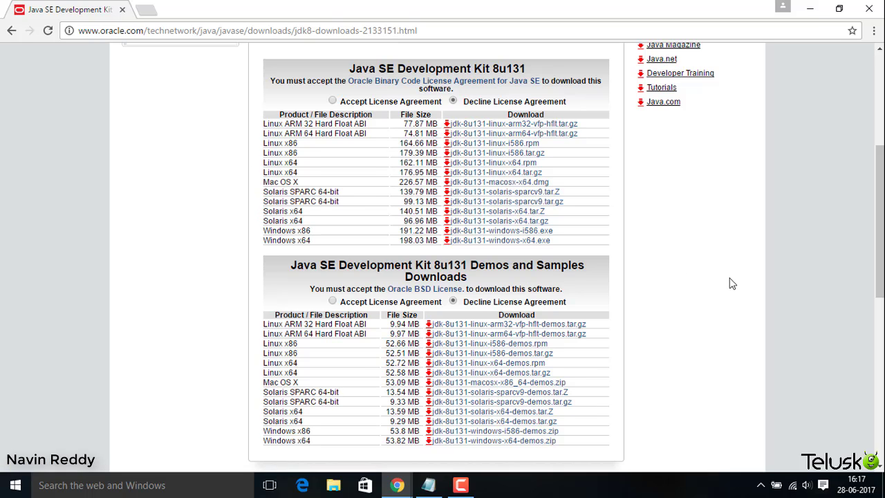
# Accept the license agreement for Java SE Development Kit 8u131 and download jdk-8u131-windows-x64.exe
pyautogui.click(489, 242)
pyautogui.click(560, 105)
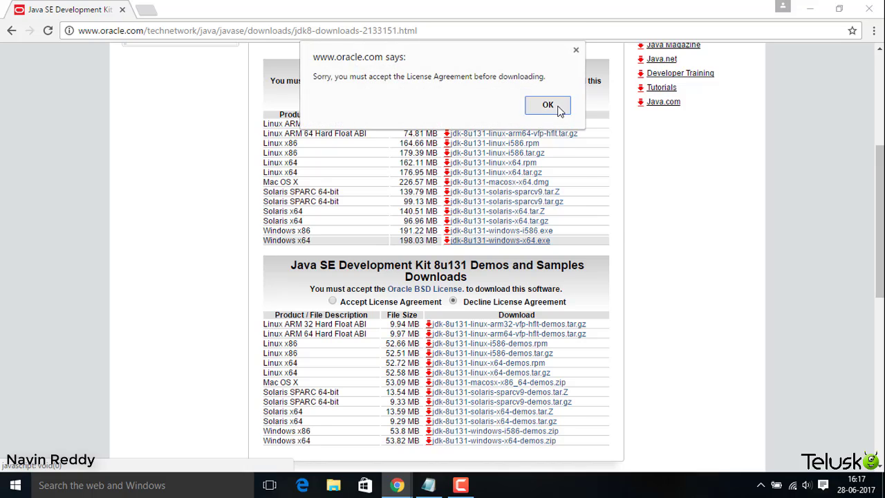
pyautogui.scroll(3, 614, 220)
pyautogui.scroll(1, 327, 158)
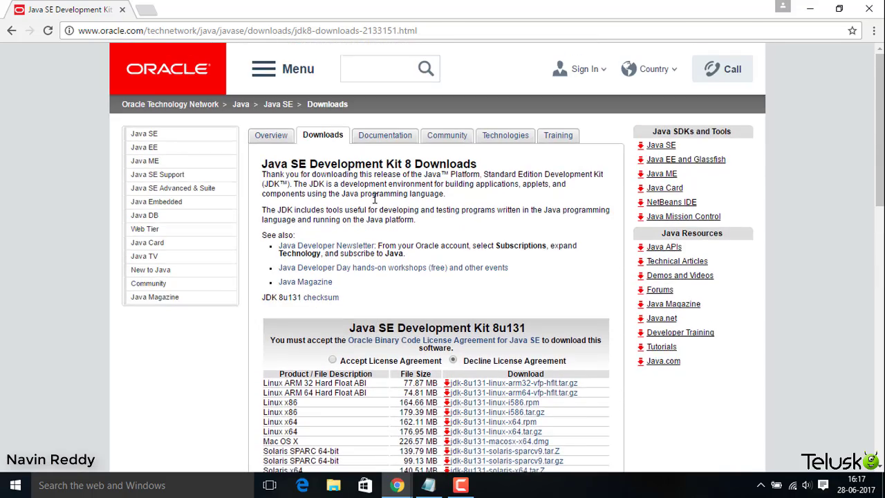
pyautogui.scroll(-4, 374, 198)
pyautogui.scroll(3, 456, 216)
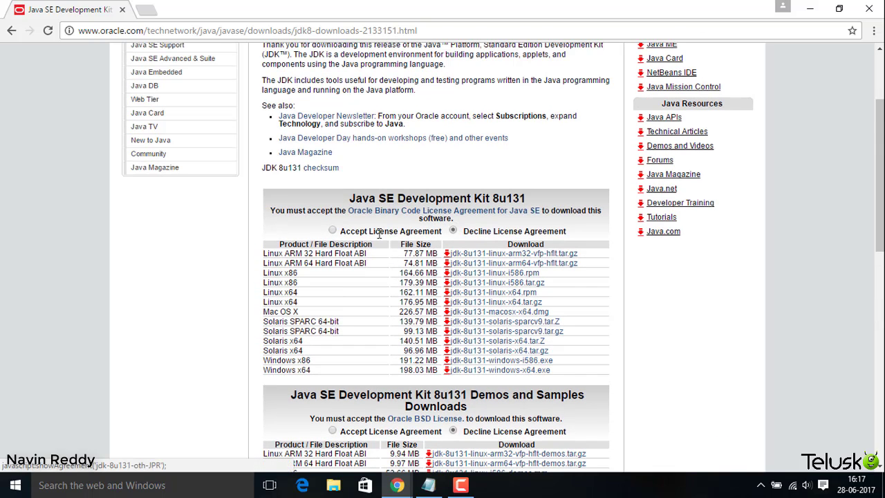
pyautogui.click(332, 230)
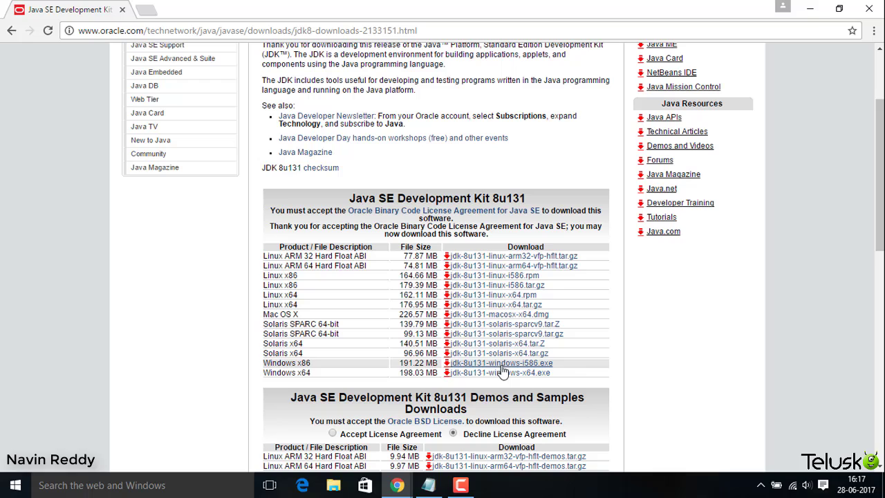
pyautogui.click(501, 374)
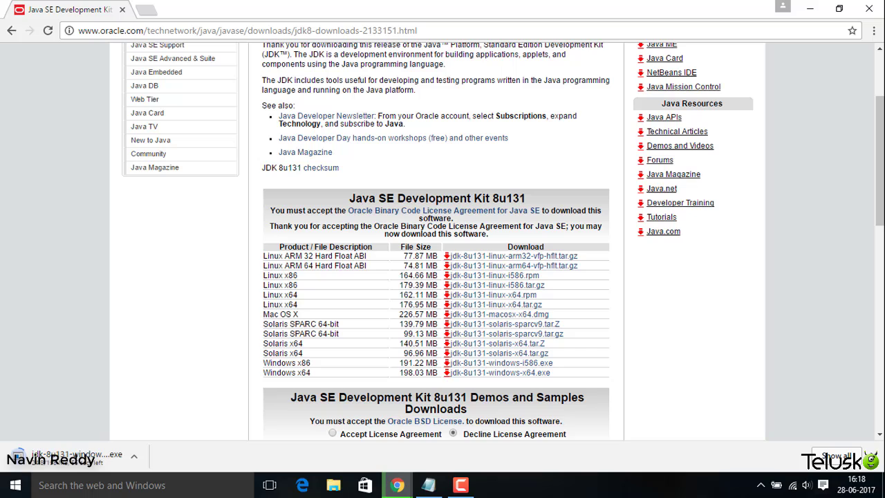
pyautogui.press('F9')
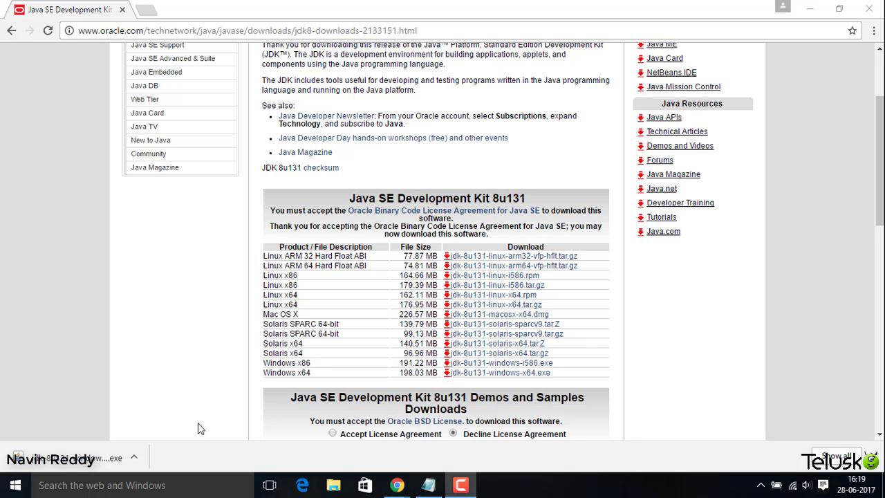
pyautogui.press('F9')
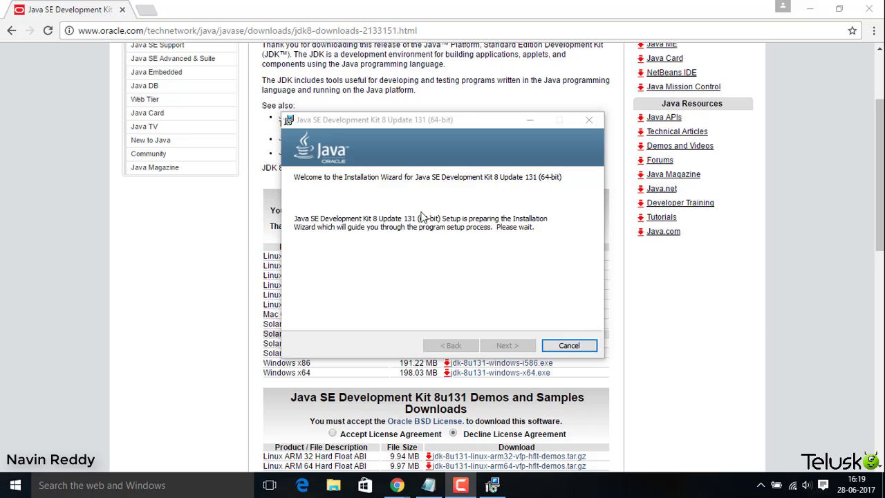
# Start installing the JDK with the default features in C:\Program Files\Java\jdk1.8.0_131\
pyautogui.click(423, 253)
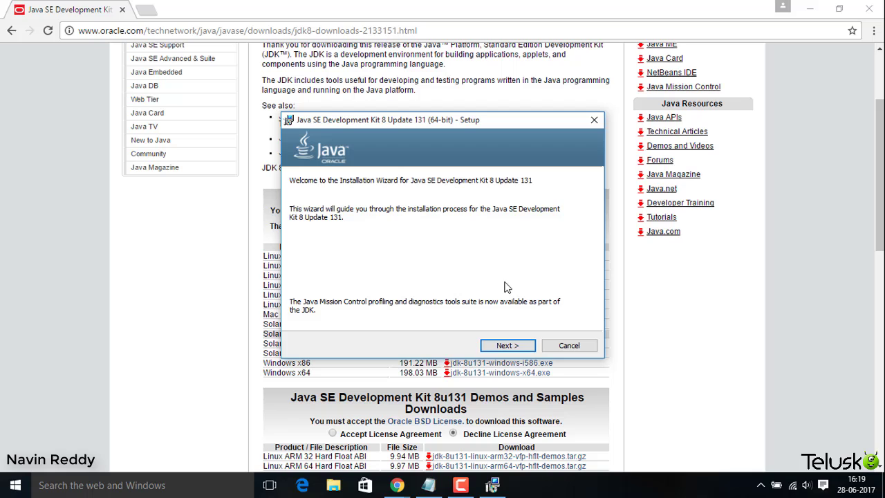
pyautogui.click(506, 347)
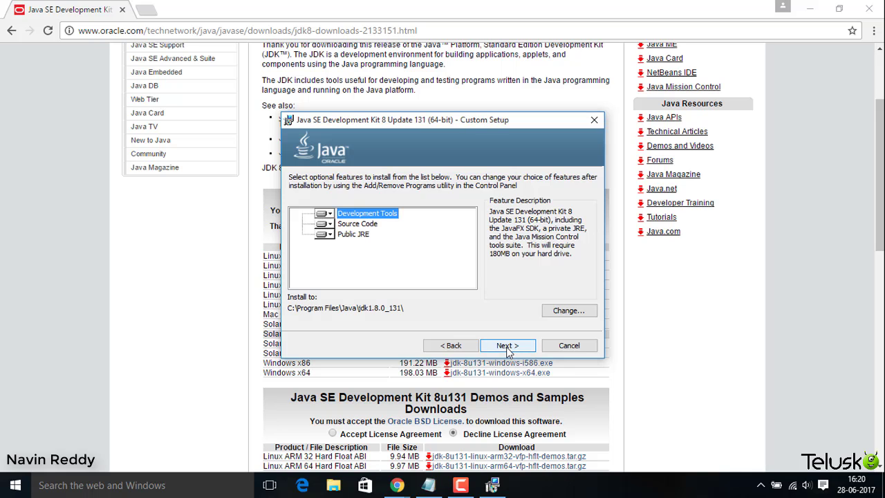
pyautogui.click(507, 346)
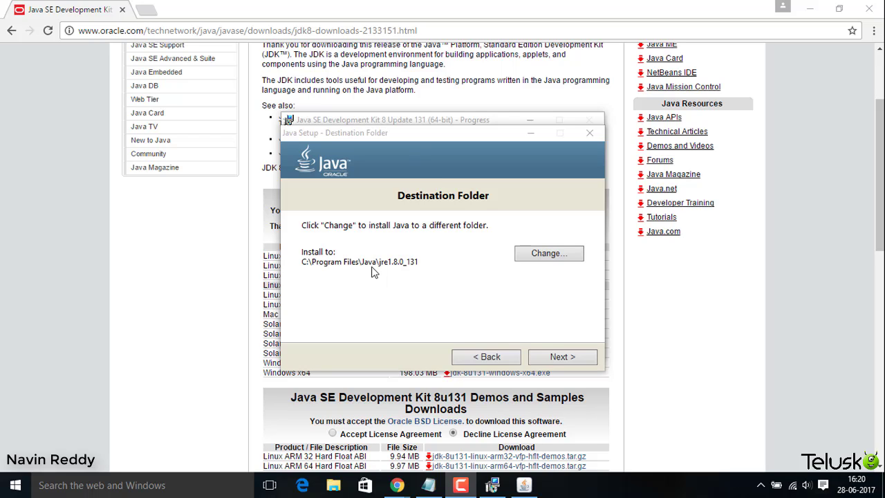
# Install the JRE in the default folder C:\Program Files\Java\jre1.8.0_131 and close the JDK setup wizard on completion
pyautogui.click(429, 280)
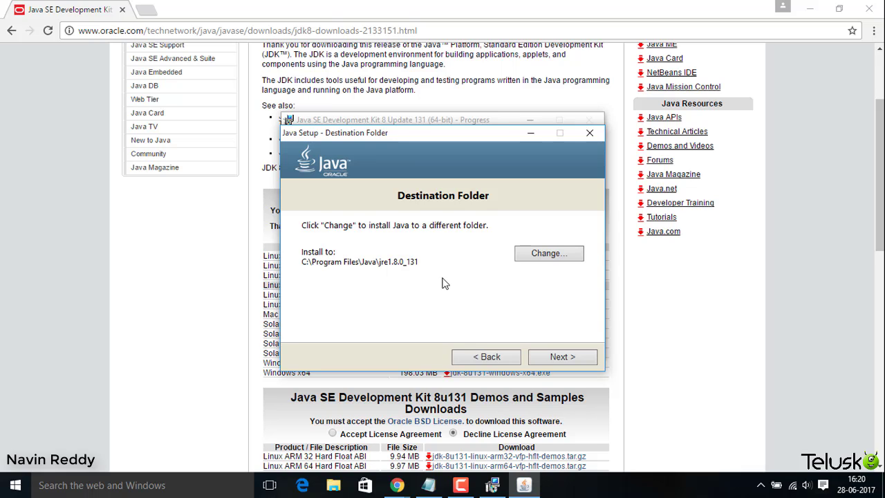
pyautogui.click(550, 355)
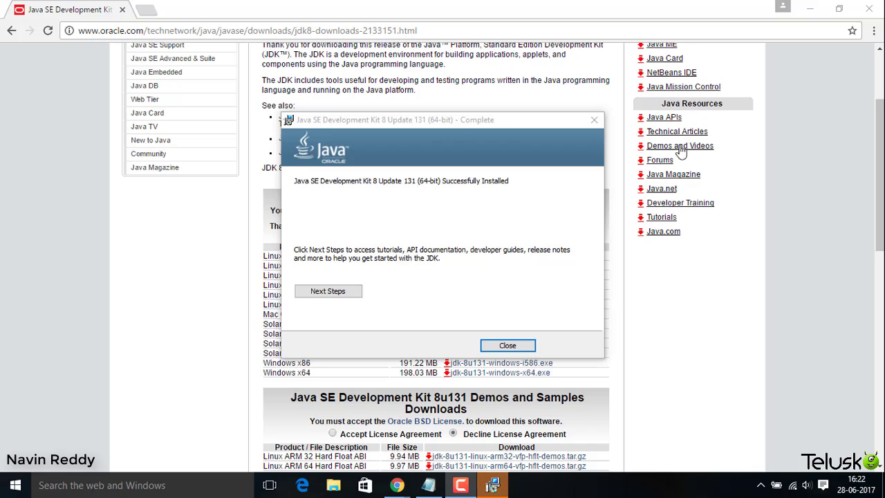
pyautogui.click(458, 186)
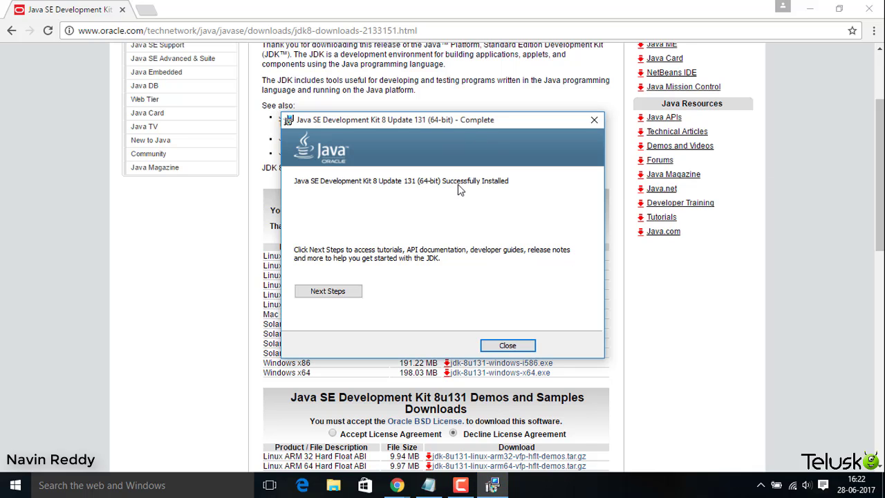
pyautogui.click(520, 345)
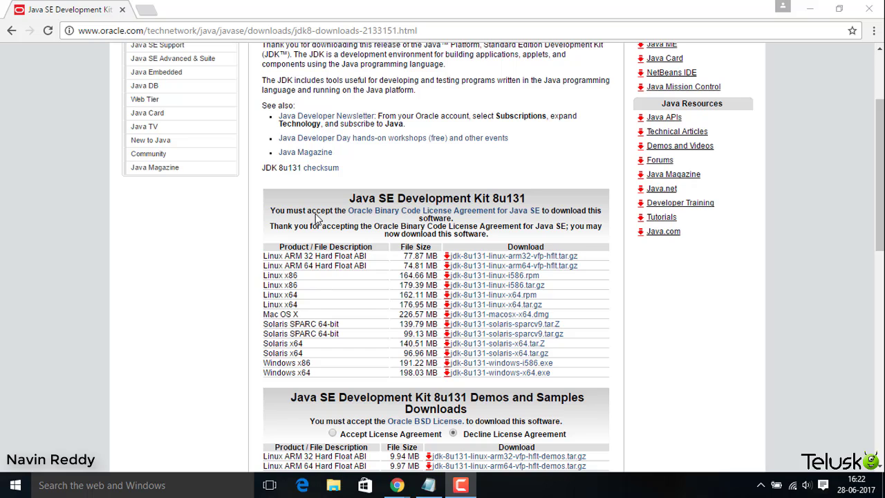
# Open the installed JDK folder C:\Program Files\Java\jdk1.8.0_131 in File Explorer
pyautogui.press('super+e')
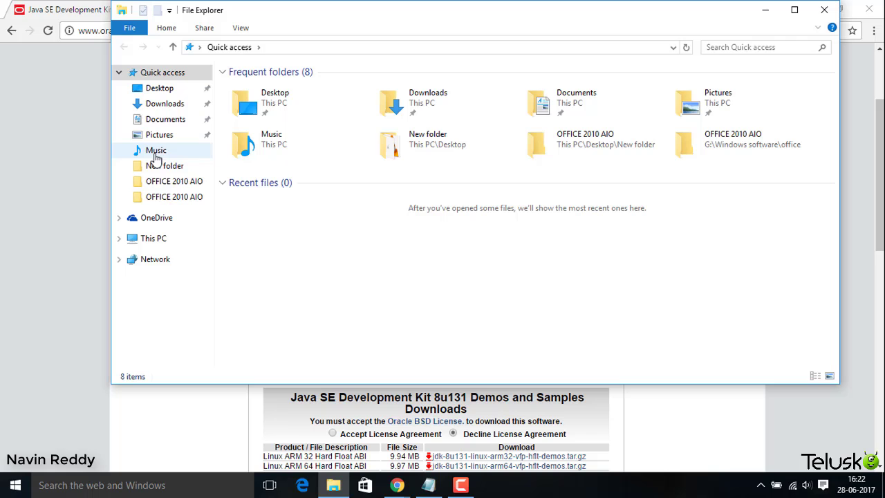
pyautogui.click(159, 238)
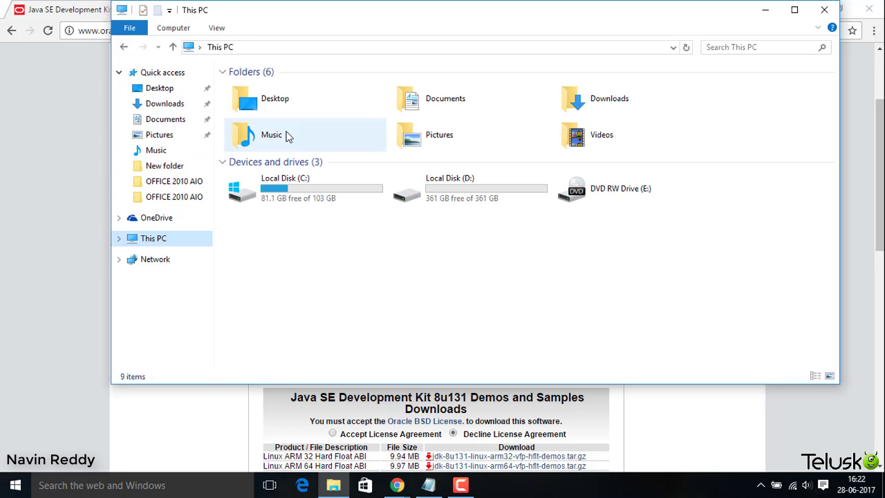
pyautogui.doubleClick(293, 180)
pyautogui.doubleClick(292, 116)
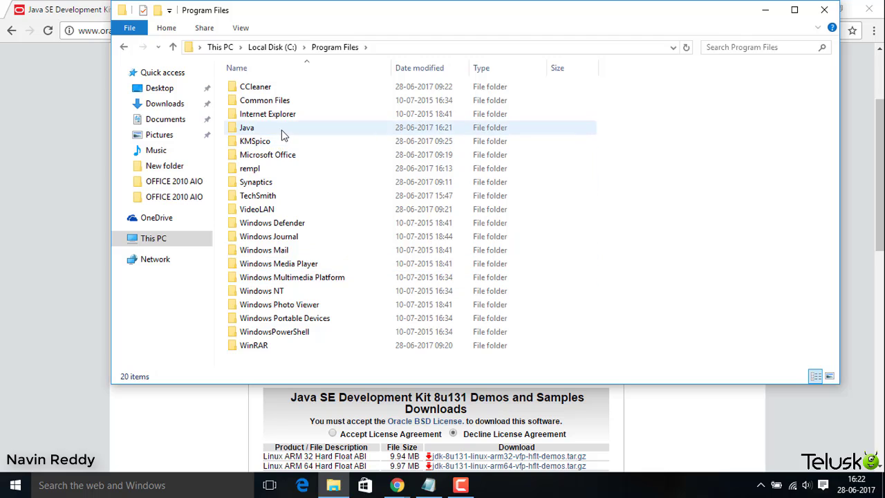
pyautogui.doubleClick(282, 128)
pyautogui.click(267, 89)
pyautogui.doubleClick(266, 90)
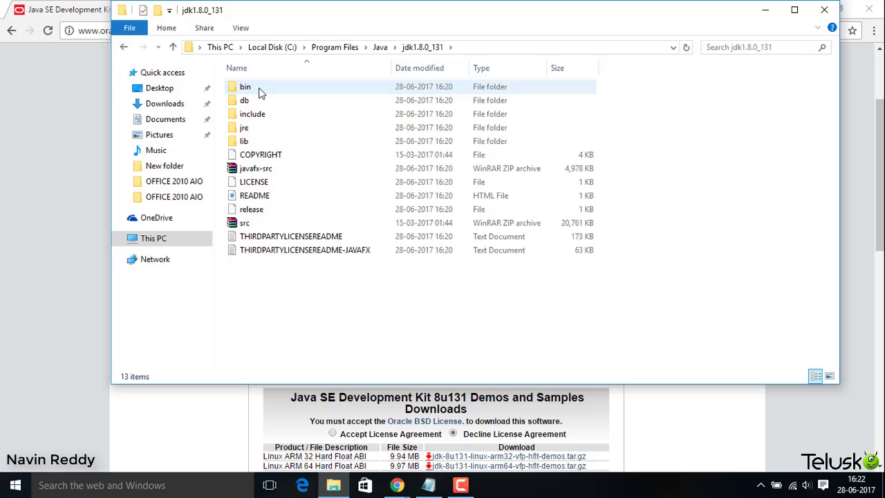
# Locate the javac application in the JDK's bin folder and switch to the Notepad notes on the required software
pyautogui.doubleClick(262, 91)
pyautogui.click(252, 184)
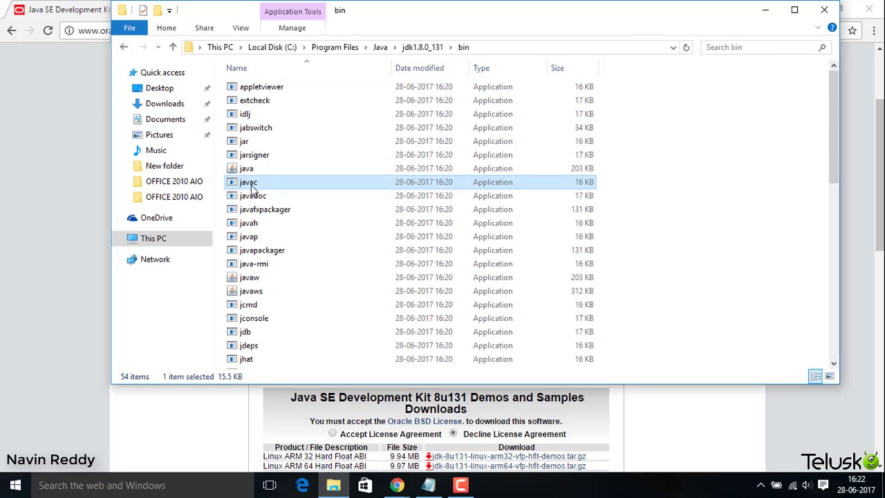
pyautogui.click(429, 484)
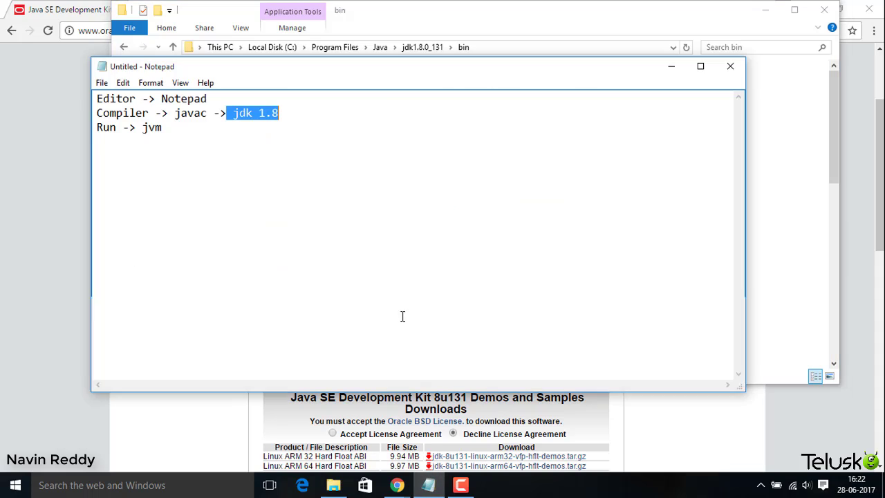